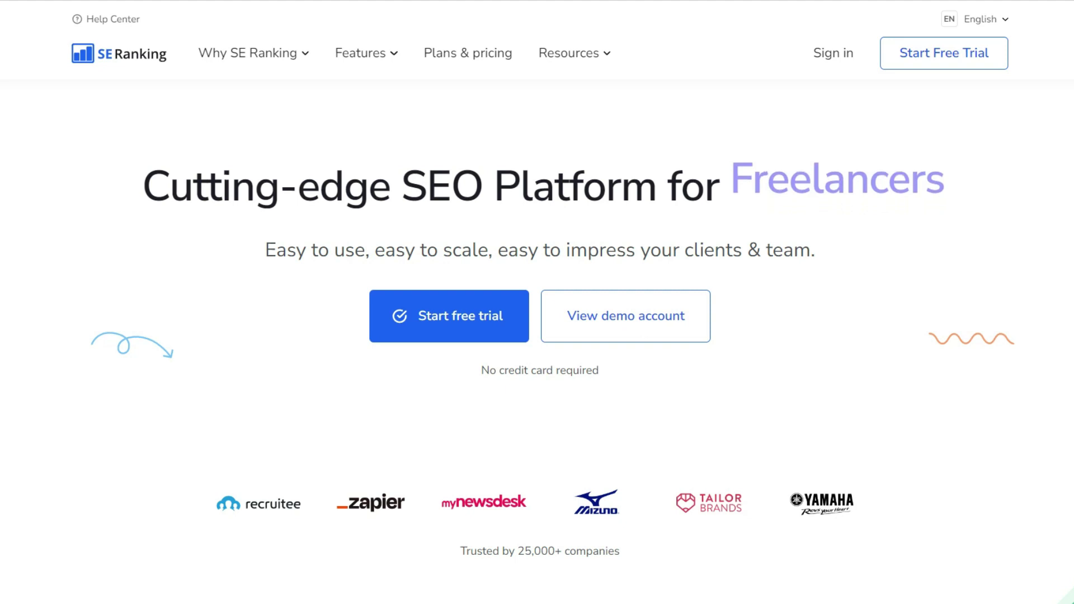
scroll(1029, 385, "down", 1)
scroll(1029, 385, "down", 2)
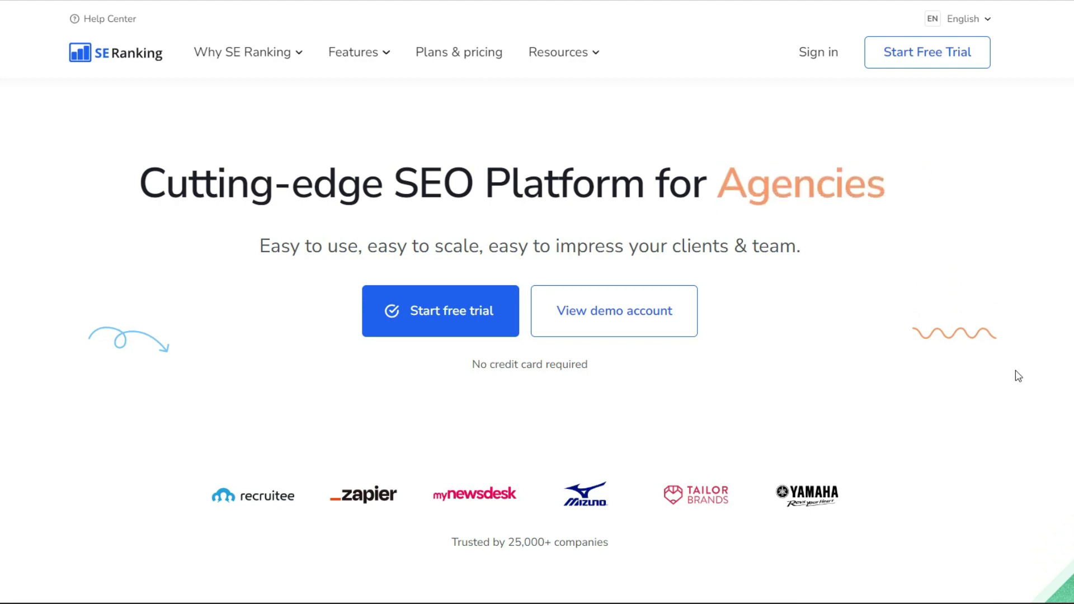
scroll(1012, 379, "down", 1)
scroll(1012, 378, "down", 2)
scroll(1011, 378, "down", 3)
scroll(1011, 379, "down", 1)
scroll(1012, 378, "down", 2)
scroll(1012, 379, "down", 1)
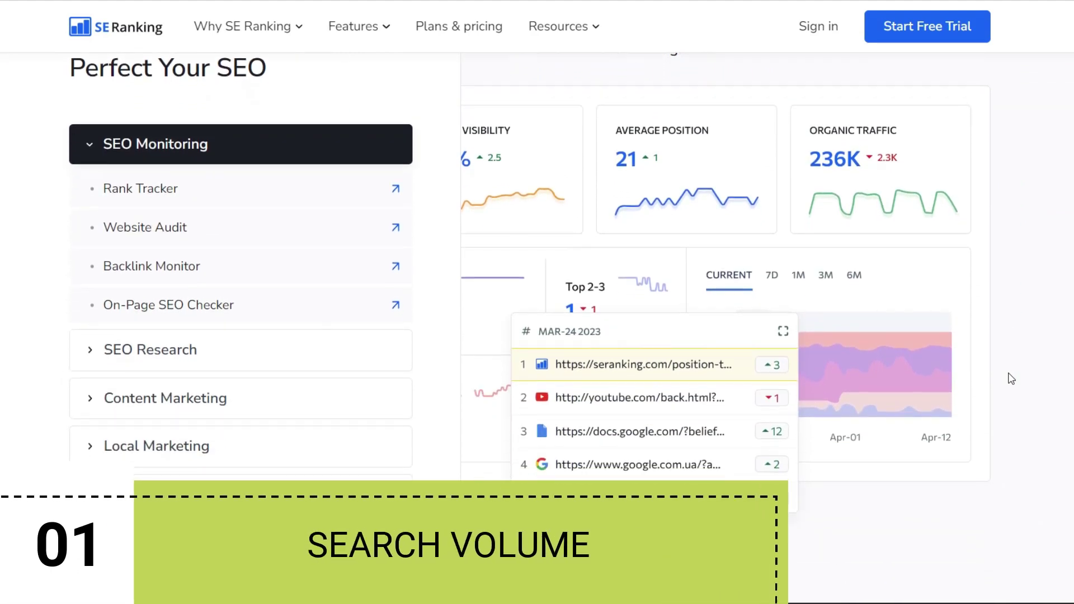
scroll(1012, 379, "down", 2)
scroll(1012, 379, "down", 1)
scroll(1011, 379, "down", 3)
scroll(1011, 379, "down", 3)
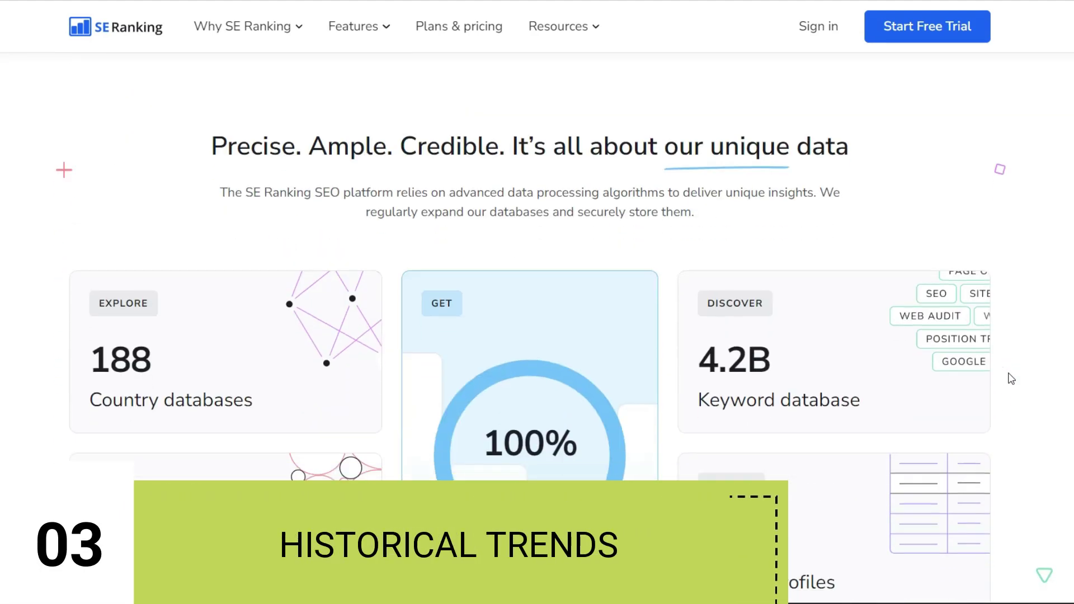
scroll(1011, 378, "down", 1)
scroll(1012, 379, "down", 2)
scroll(1011, 378, "down", 1)
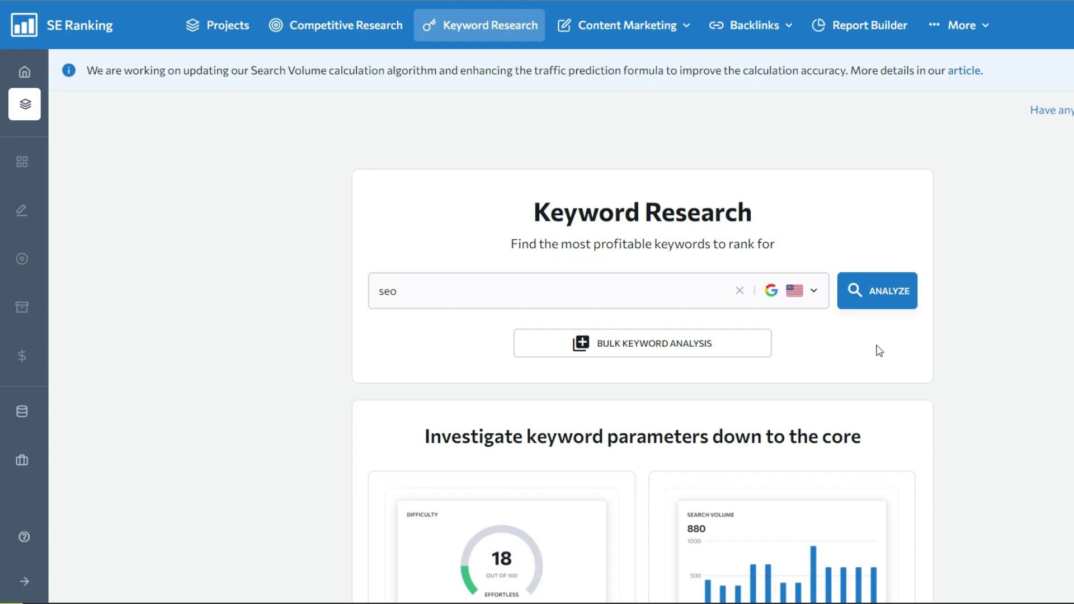
Run the keyword analysis for 'seo' and load its overview report.
left_click(897, 298)
left_click(898, 300)
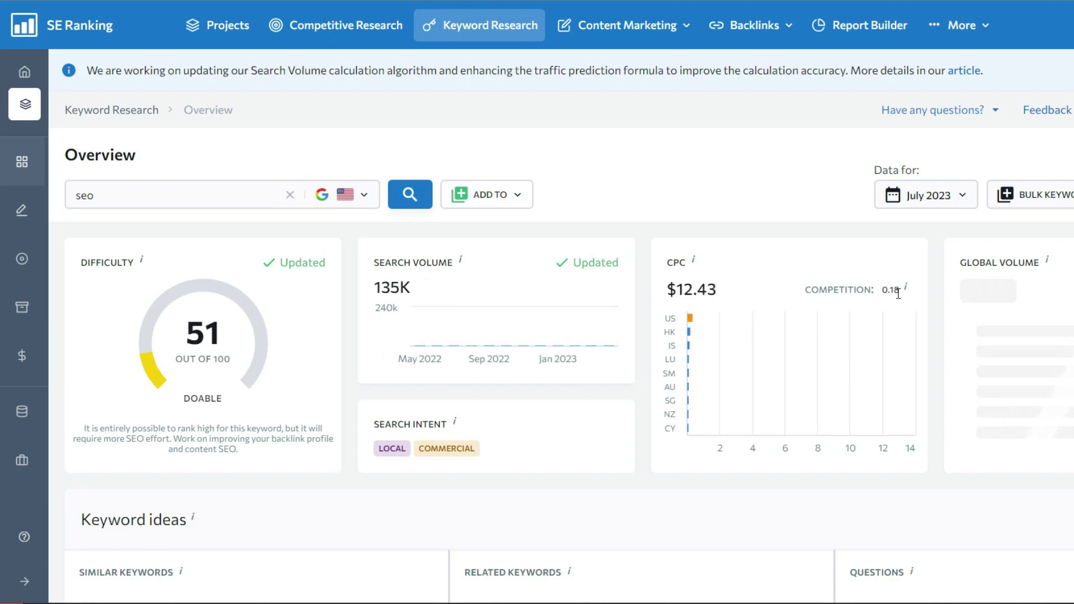
scroll(899, 293, "down", 4)
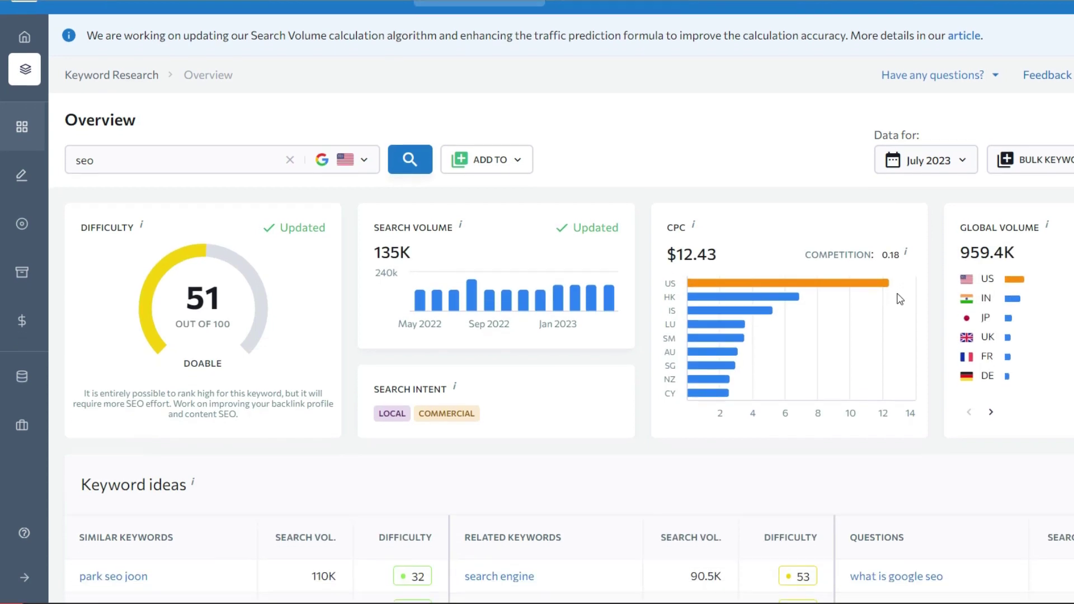
scroll(899, 300, "down", 2)
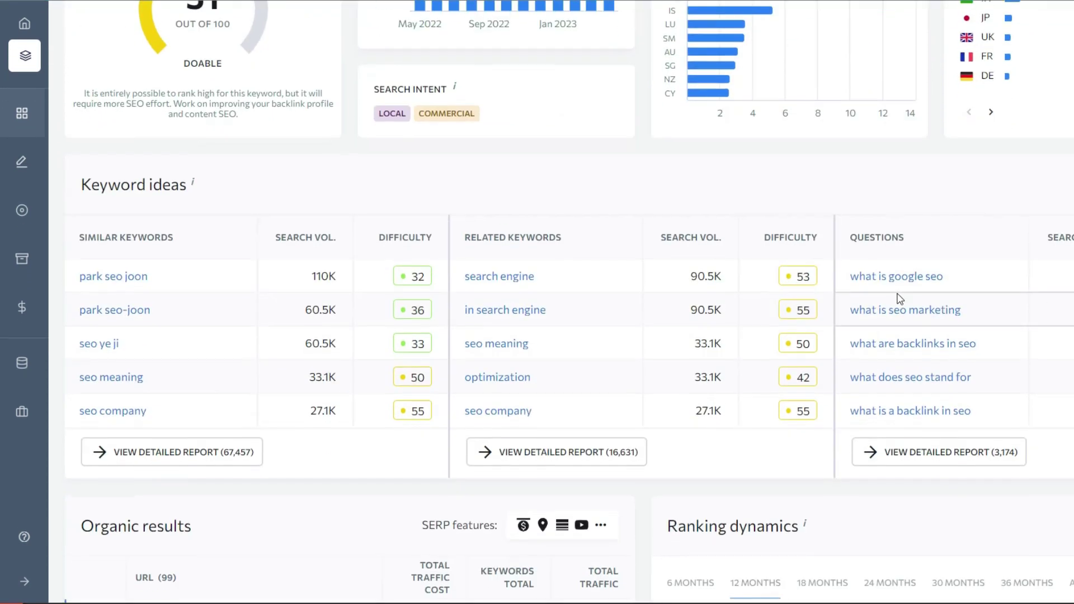
scroll(898, 299, "down", 1)
scroll(898, 299, "down", 2)
scroll(898, 300, "down", 2)
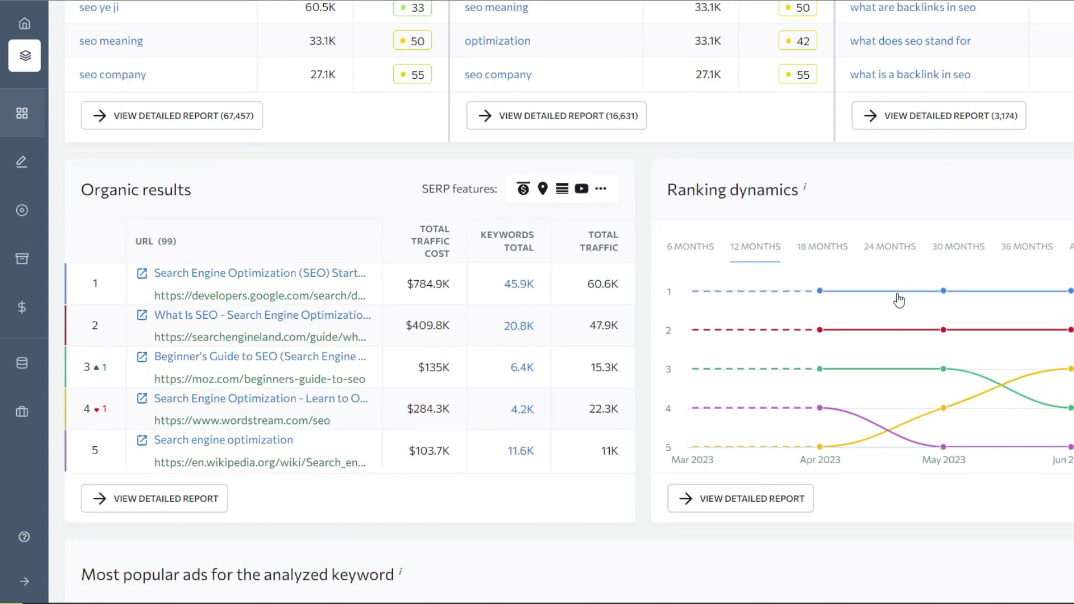
scroll(899, 299, "down", 3)
scroll(898, 300, "down", 2)
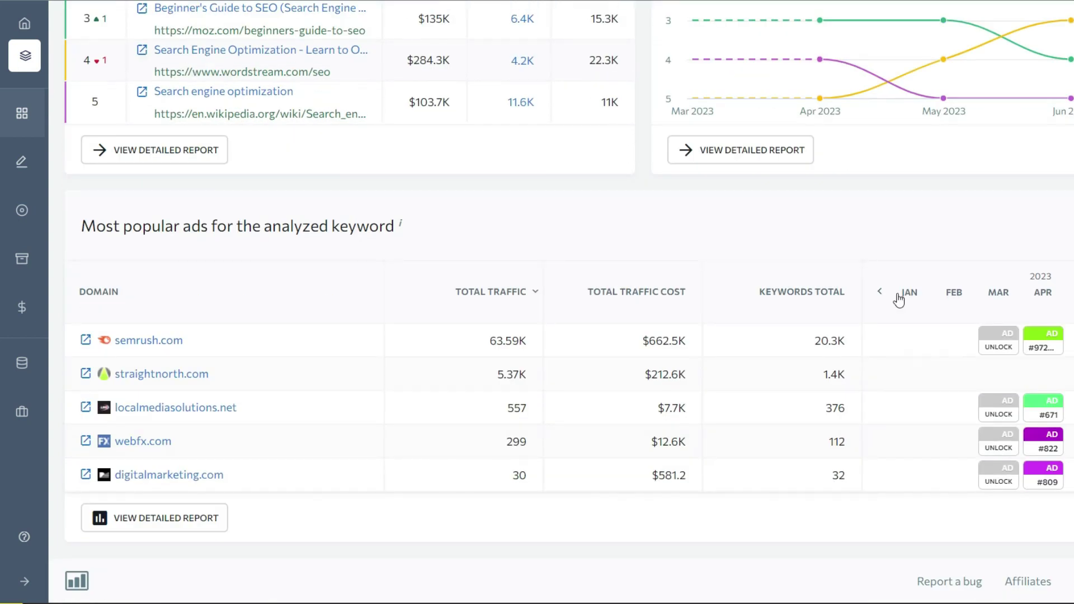
scroll(898, 300, "up", 4)
scroll(898, 300, "up", 5)
scroll(898, 299, "up", 4)
scroll(901, 299, "up", 2)
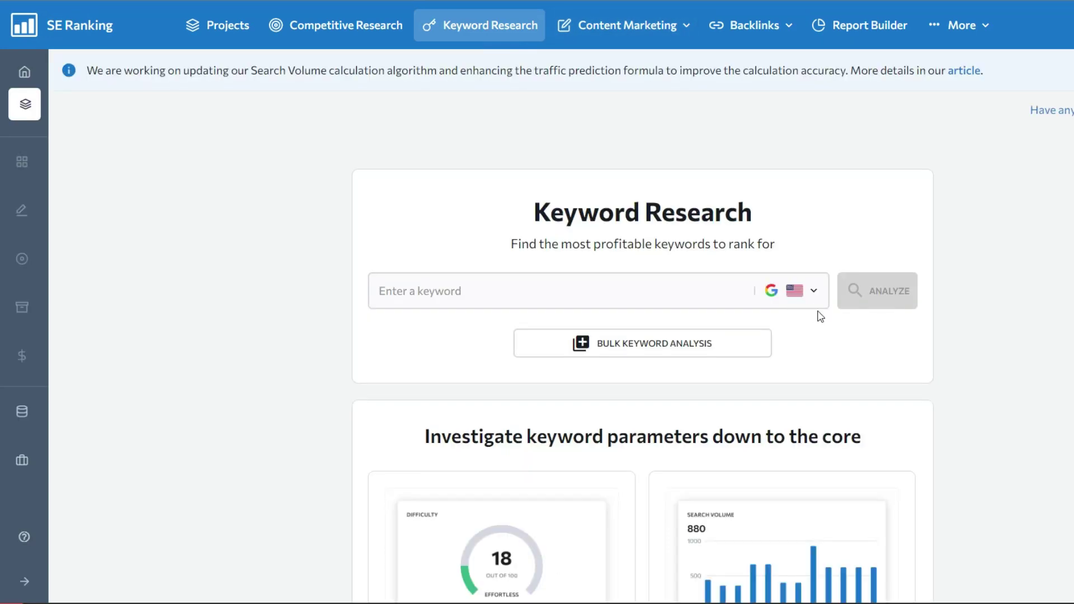
type("gaming laptops")
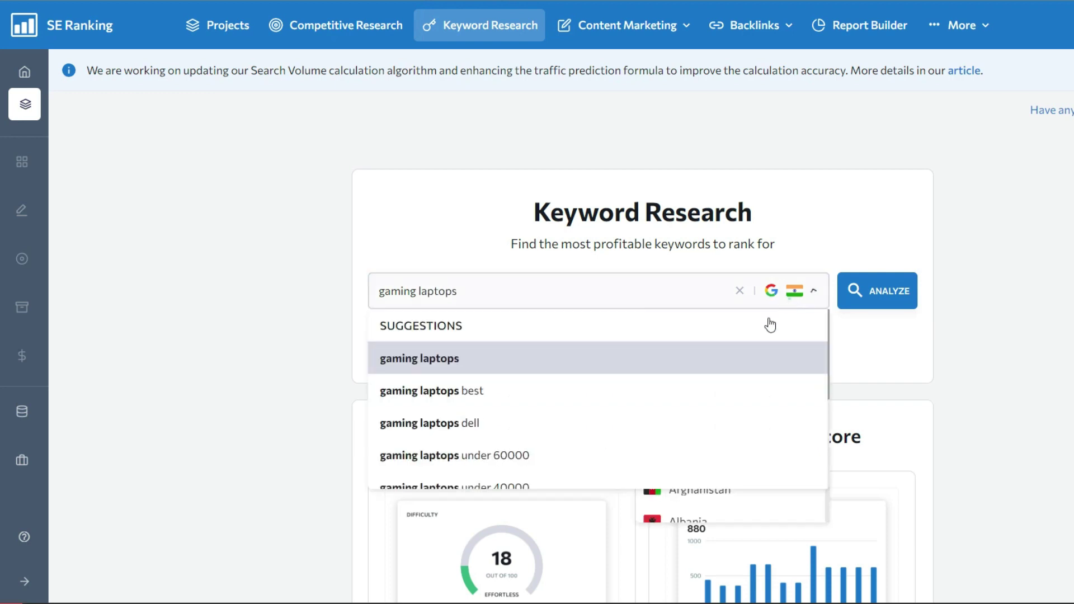
Set the search country to United States and analyze 'gaming laptops'.
left_click(793, 293)
left_click(722, 391)
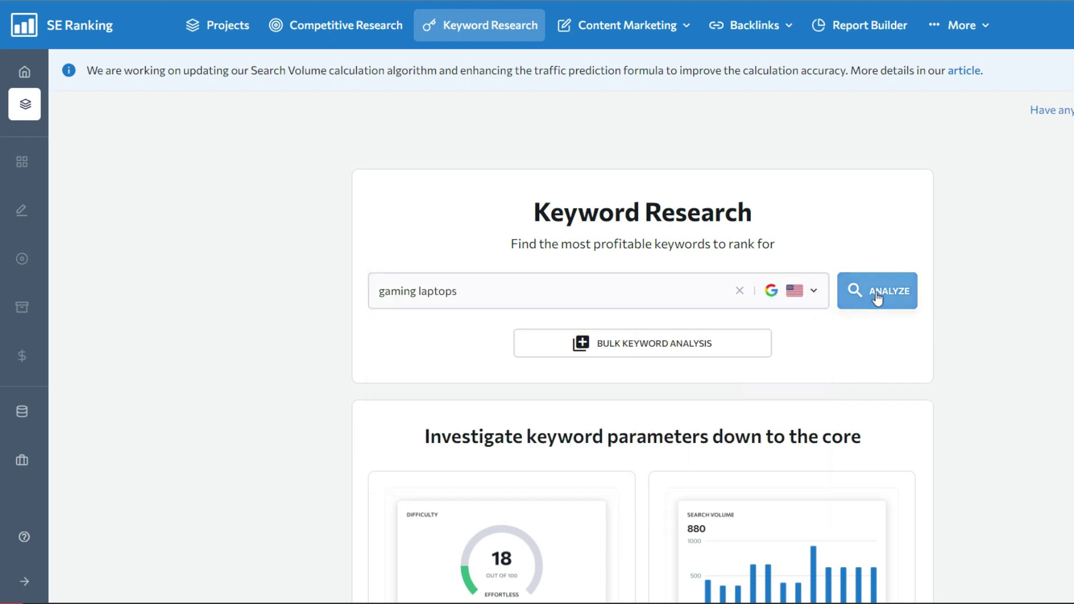
left_click(879, 295)
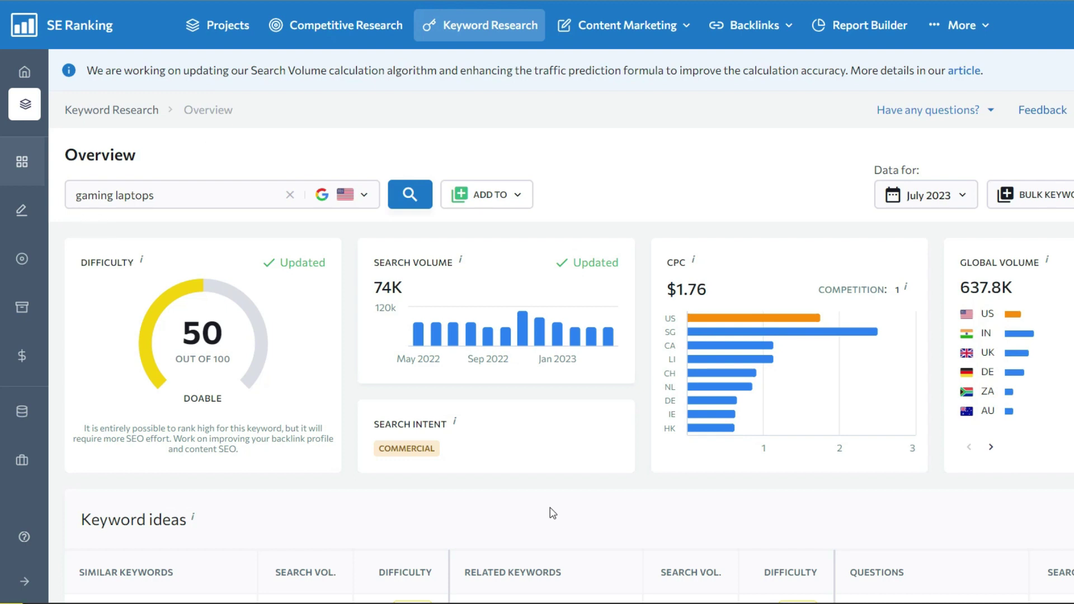
scroll(551, 513, "down", 2)
scroll(552, 513, "down", 2)
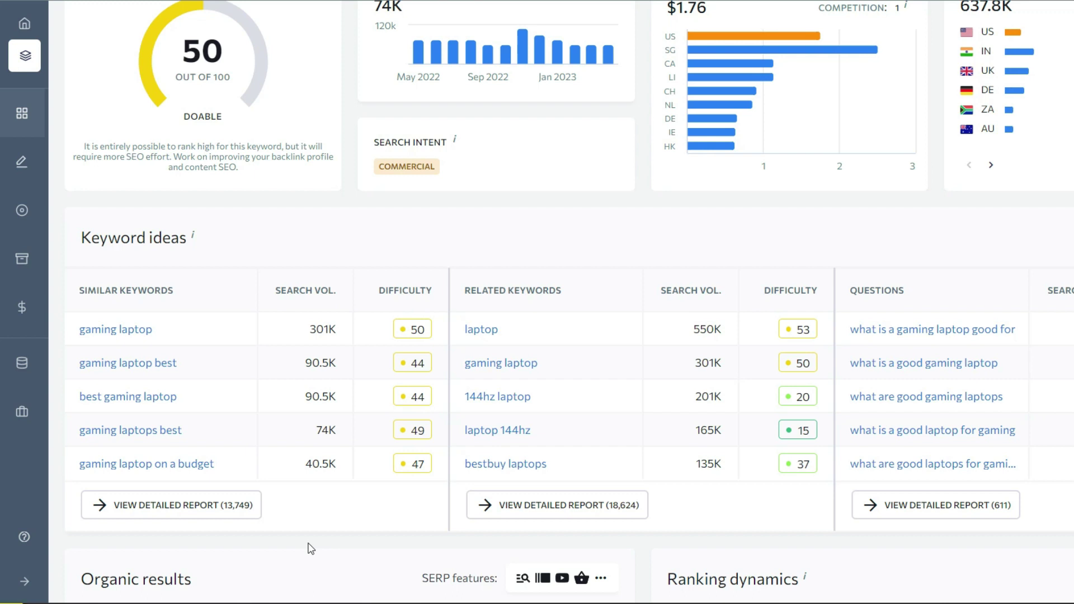
Show all 13,749 similar keywords, clear the applied filters, and bring up the filter options.
left_click(153, 511)
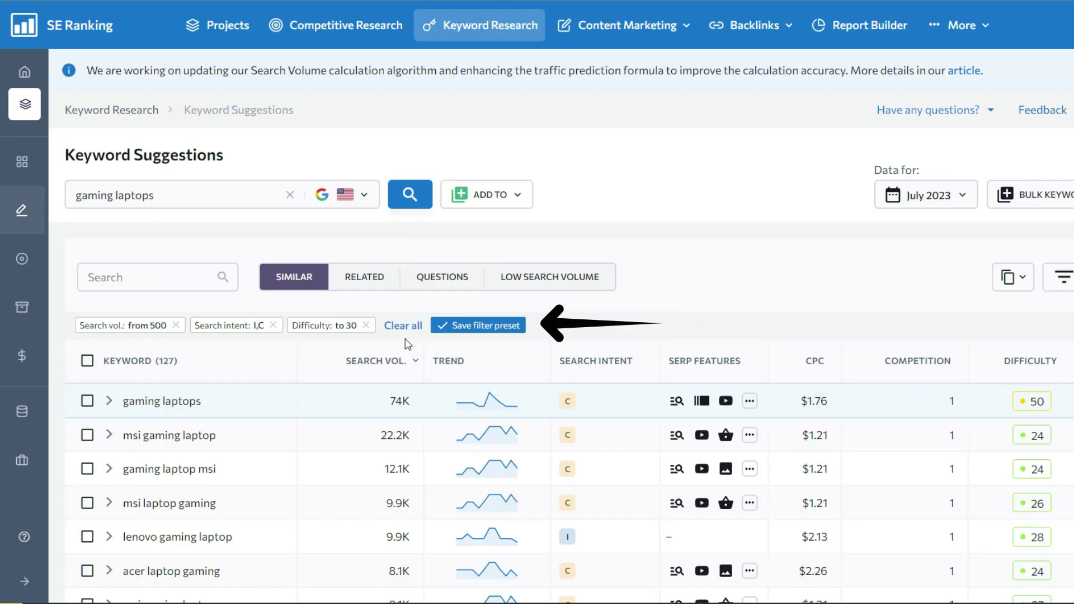
left_click(400, 326)
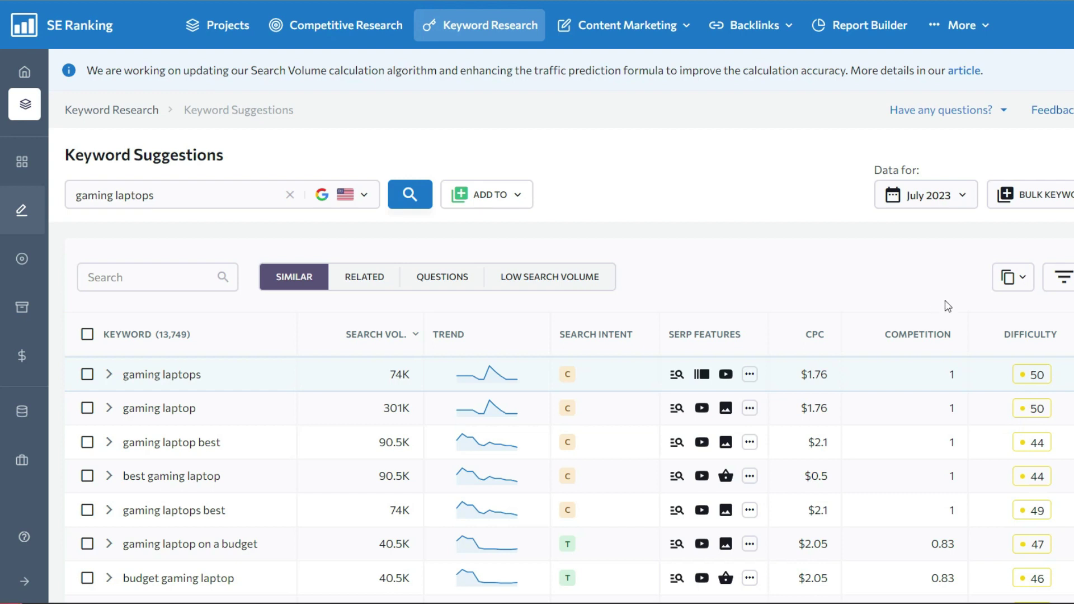
left_click(1059, 278)
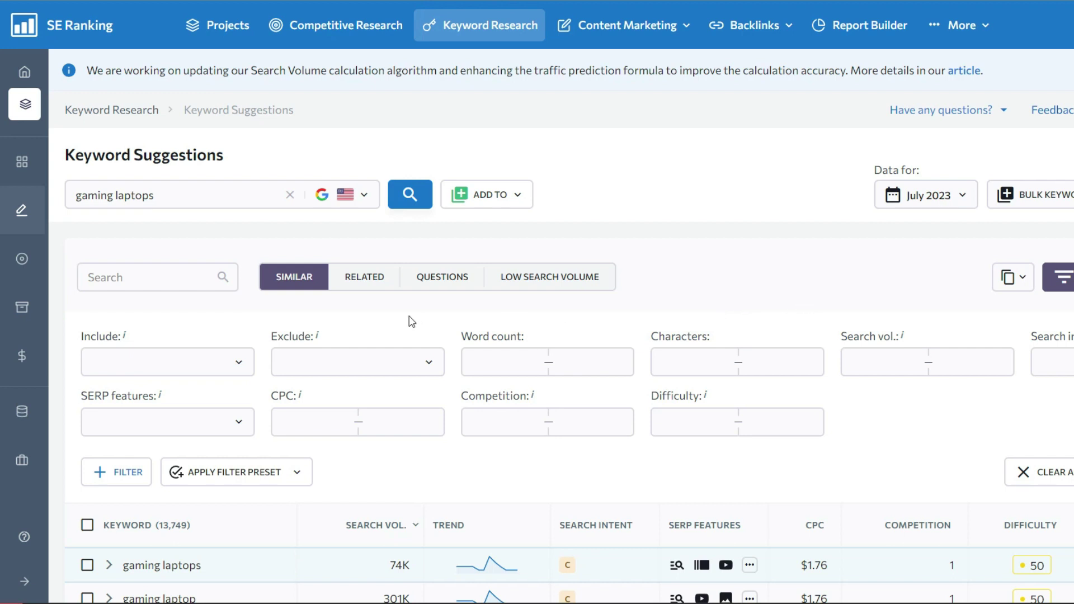
Add an include-words condition keeping only keywords containing 'best'.
left_click(233, 365)
left_click(193, 435)
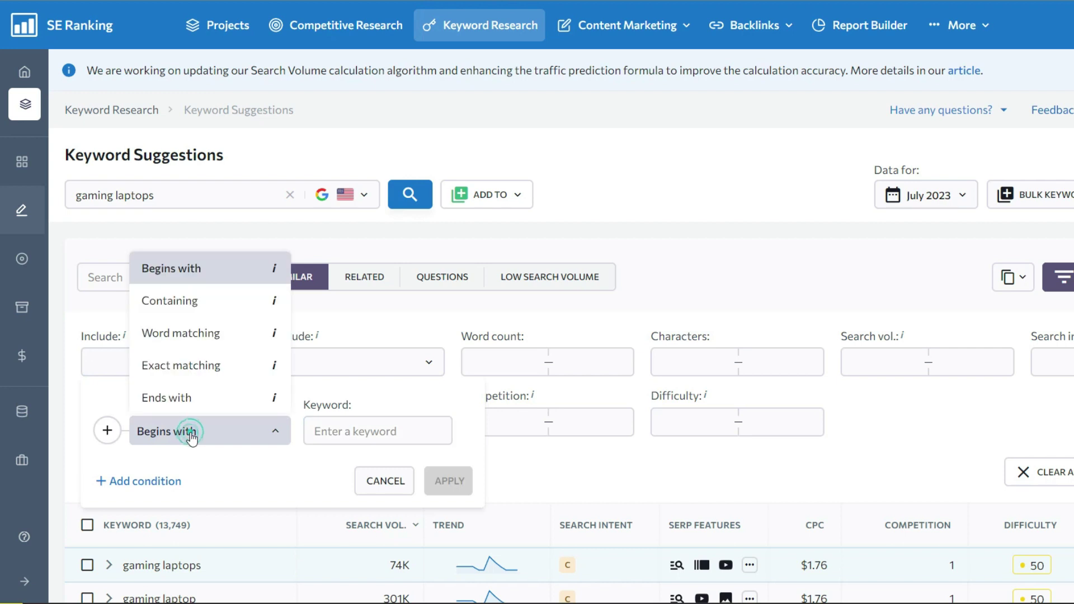
left_click(178, 303)
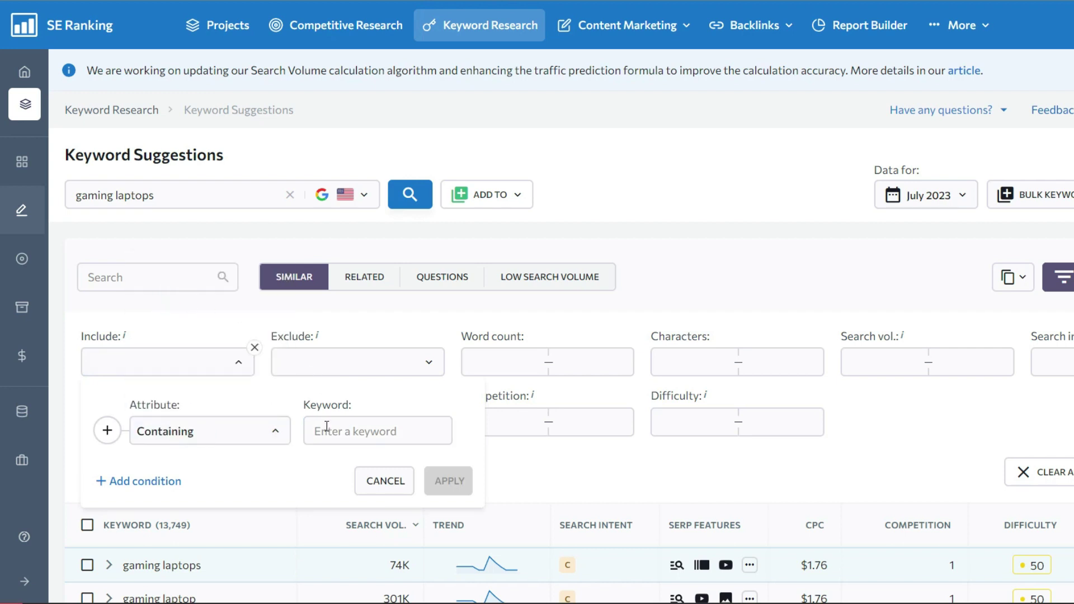
left_click(327, 428)
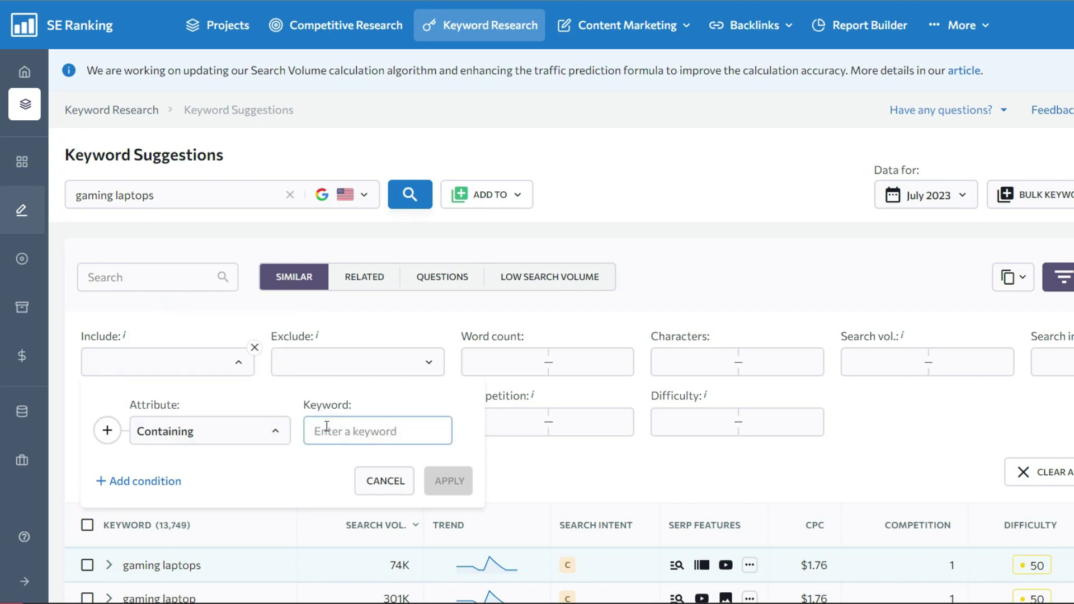
type("best")
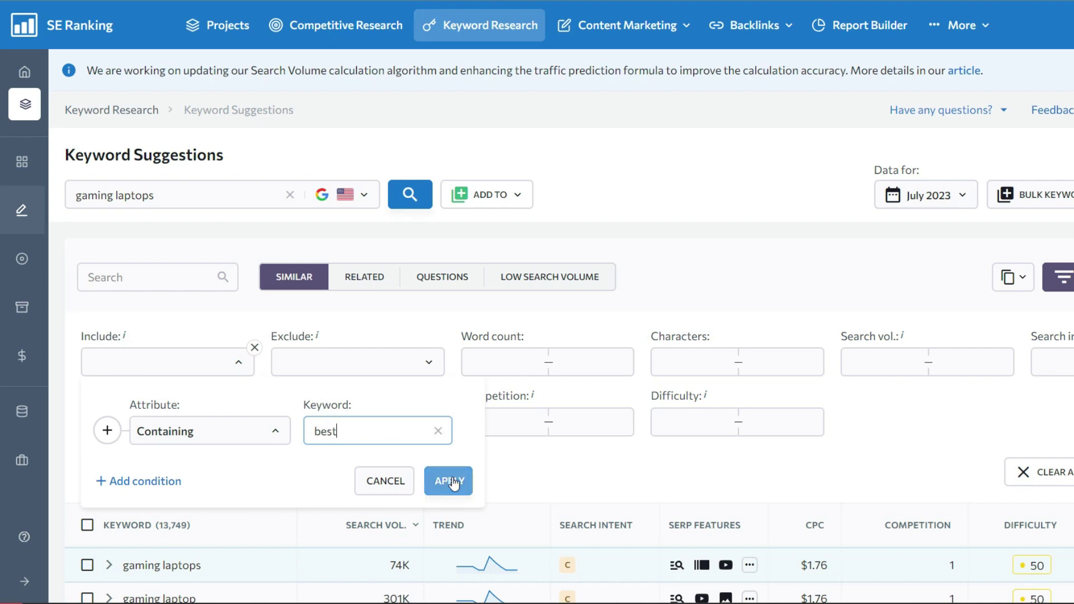
left_click(451, 480)
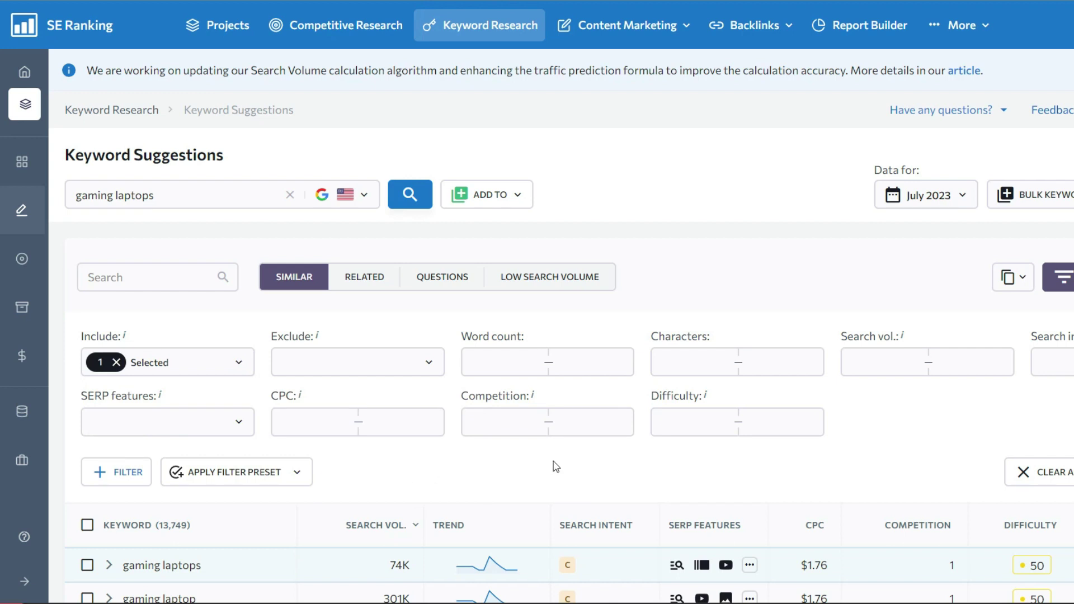
Require search volume from 100, transactional or commercial intent, difficulty up to 30, and apply the filters.
left_click(871, 355)
type("100")
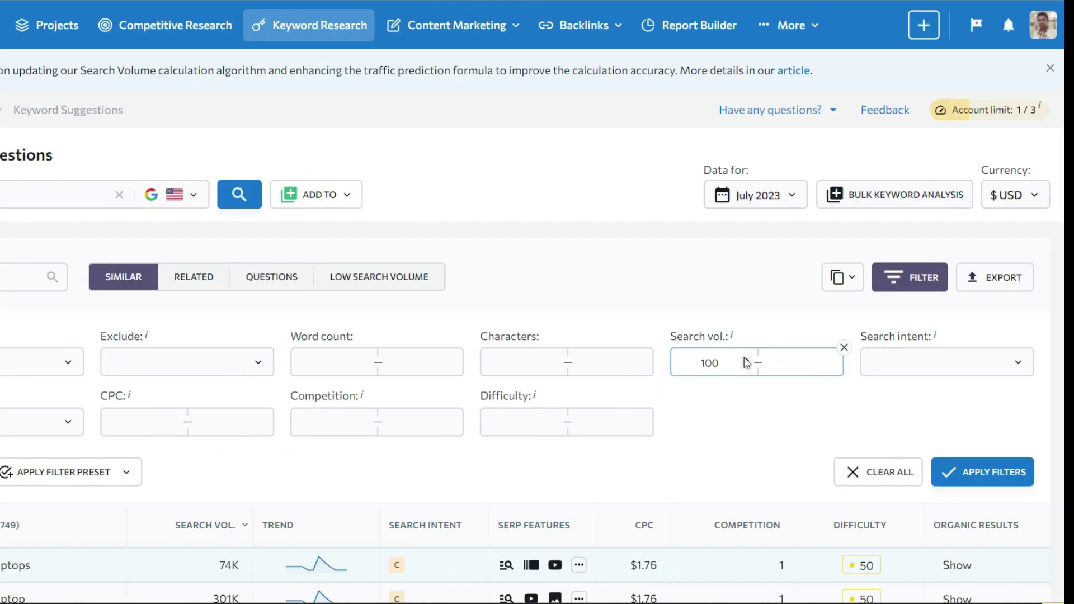
left_click(937, 362)
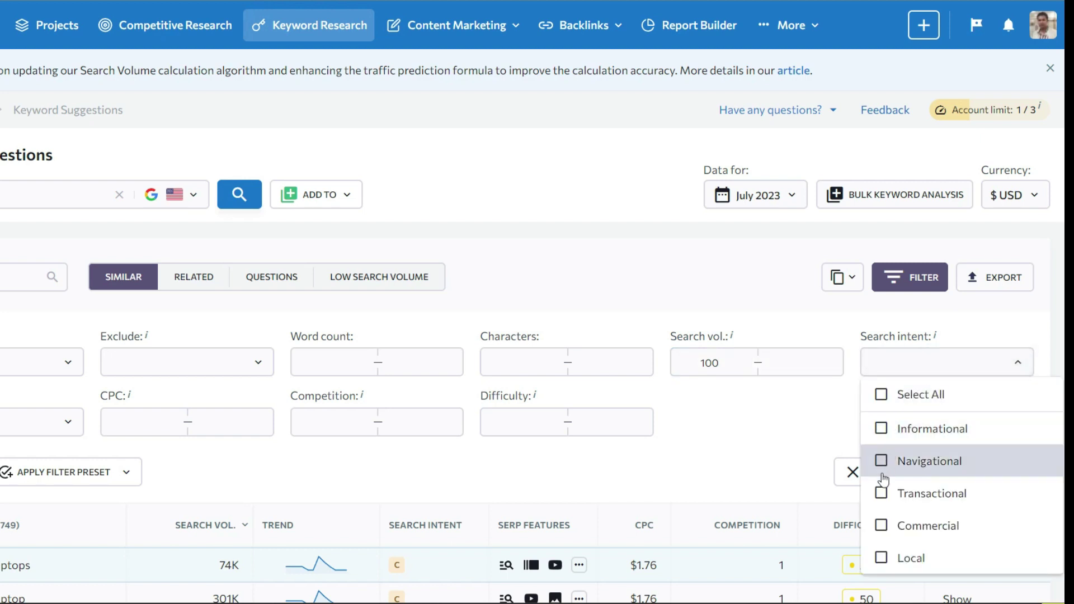
left_click(881, 493)
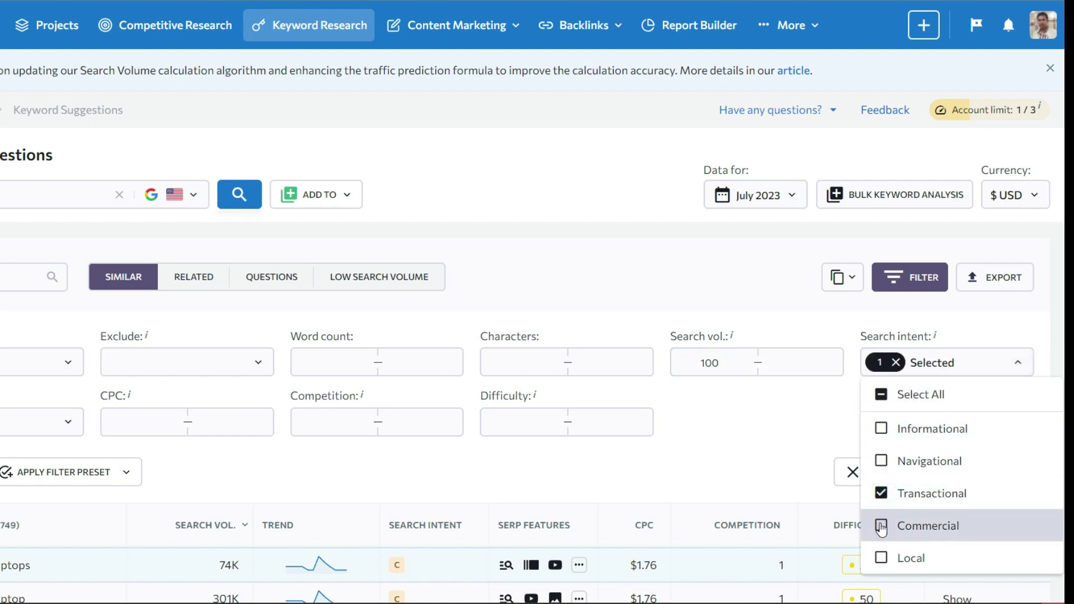
left_click(882, 527)
left_click(783, 392)
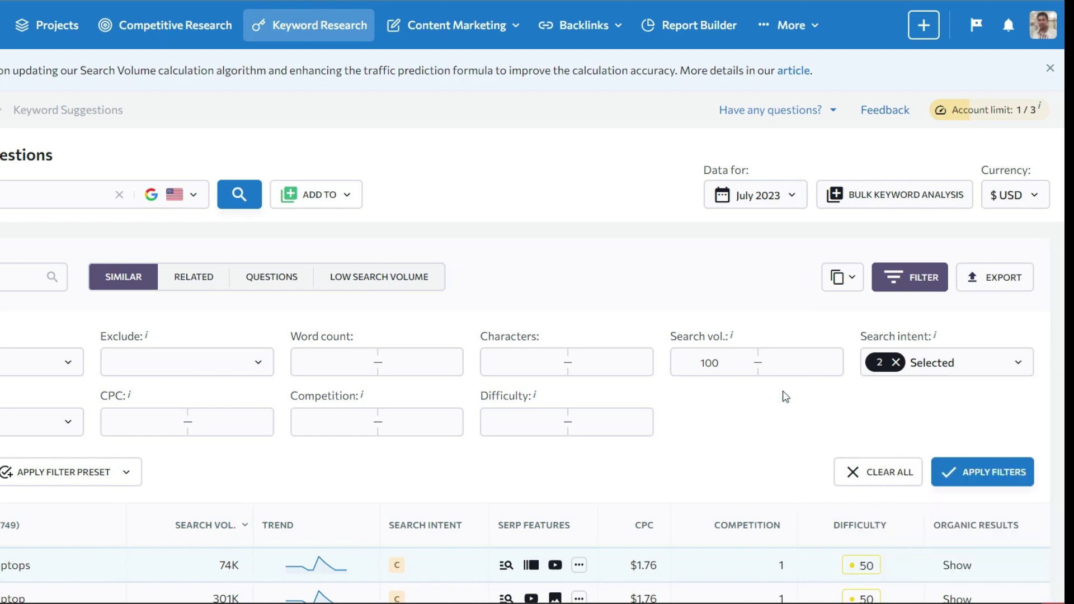
left_click(595, 430)
type("30")
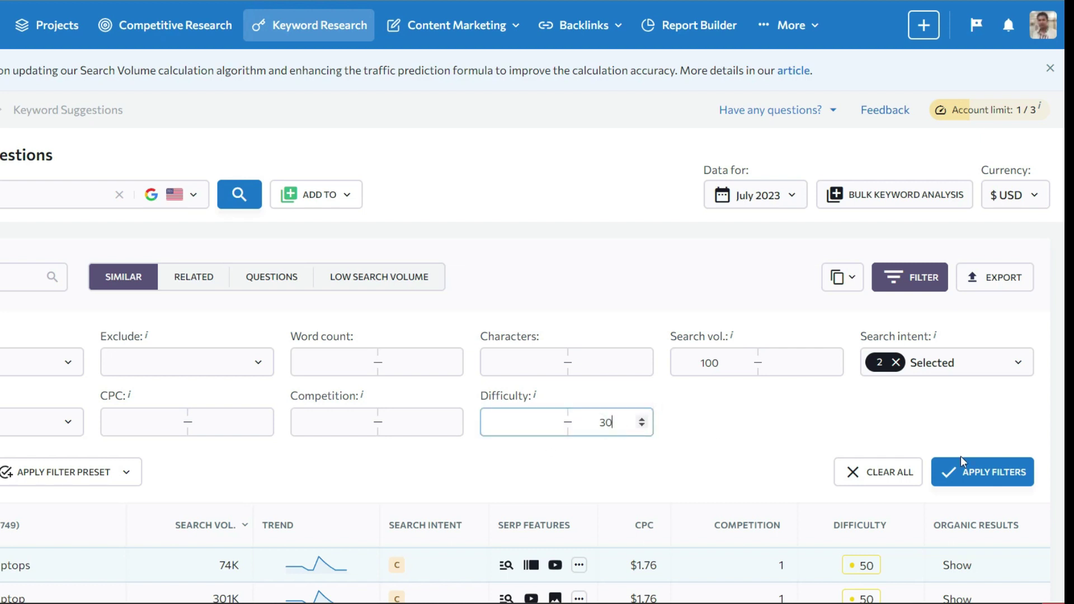
left_click(979, 475)
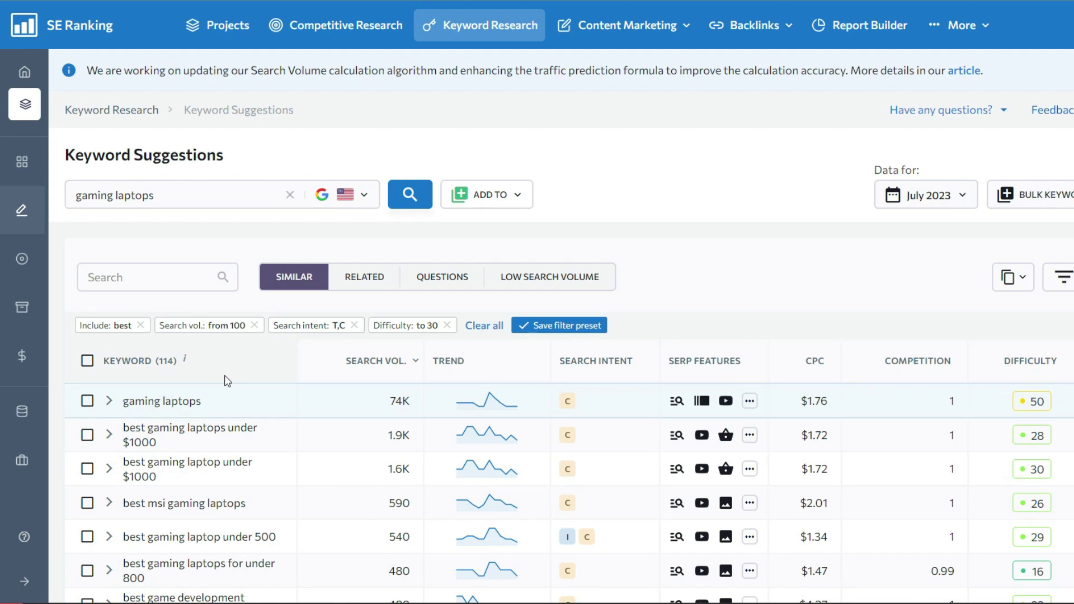
scroll(648, 459, "down", 2)
scroll(648, 459, "down", 2)
scroll(648, 459, "down", 1)
scroll(648, 460, "down", 1)
scroll(647, 459, "down", 1)
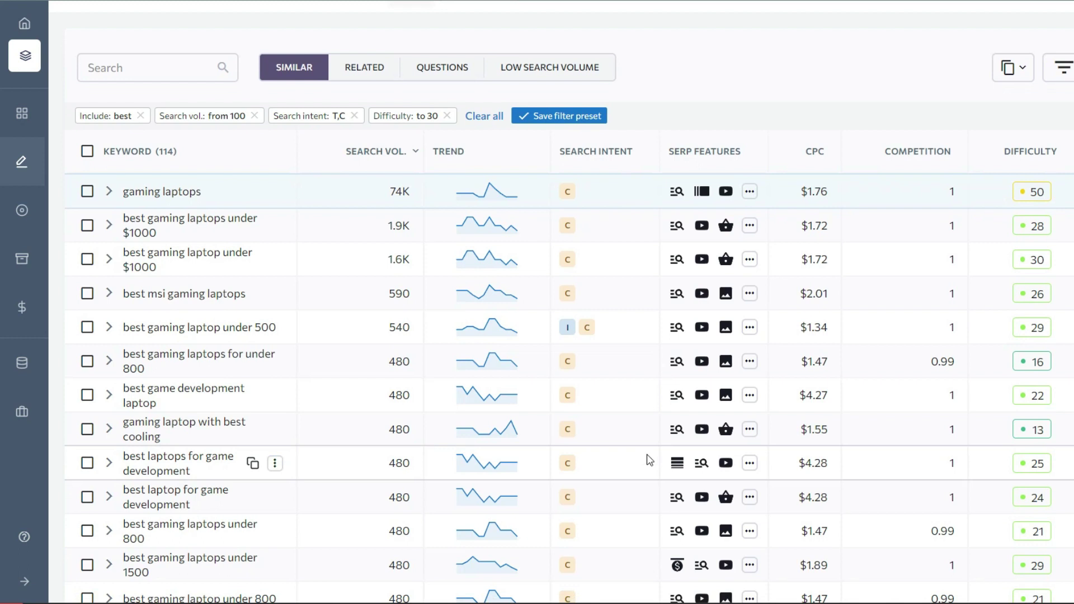
scroll(647, 460, "down", 1)
scroll(647, 459, "down", 1)
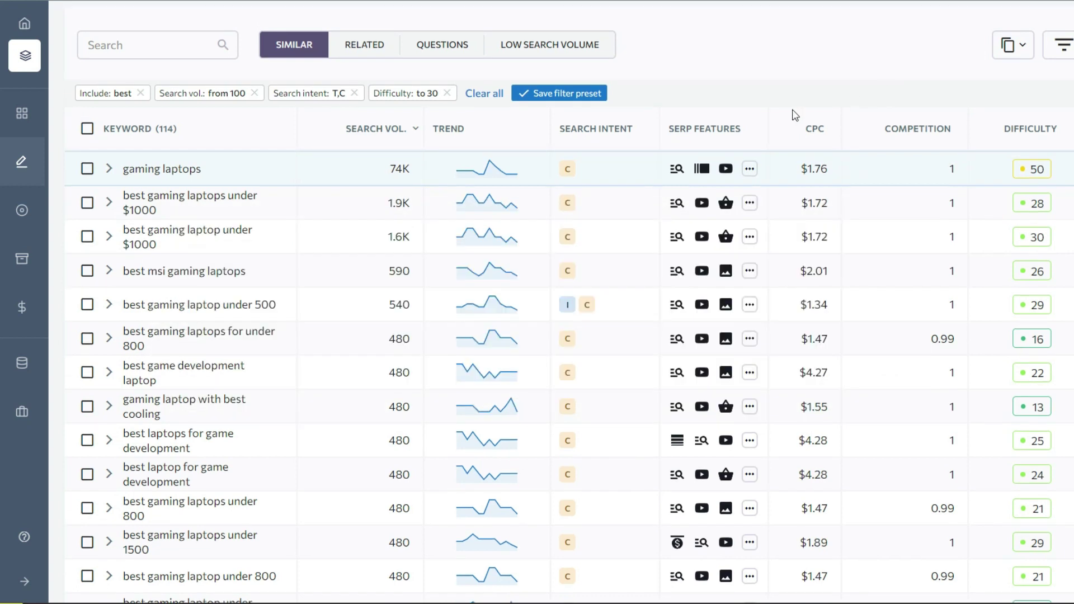
mouse_move(253, 395)
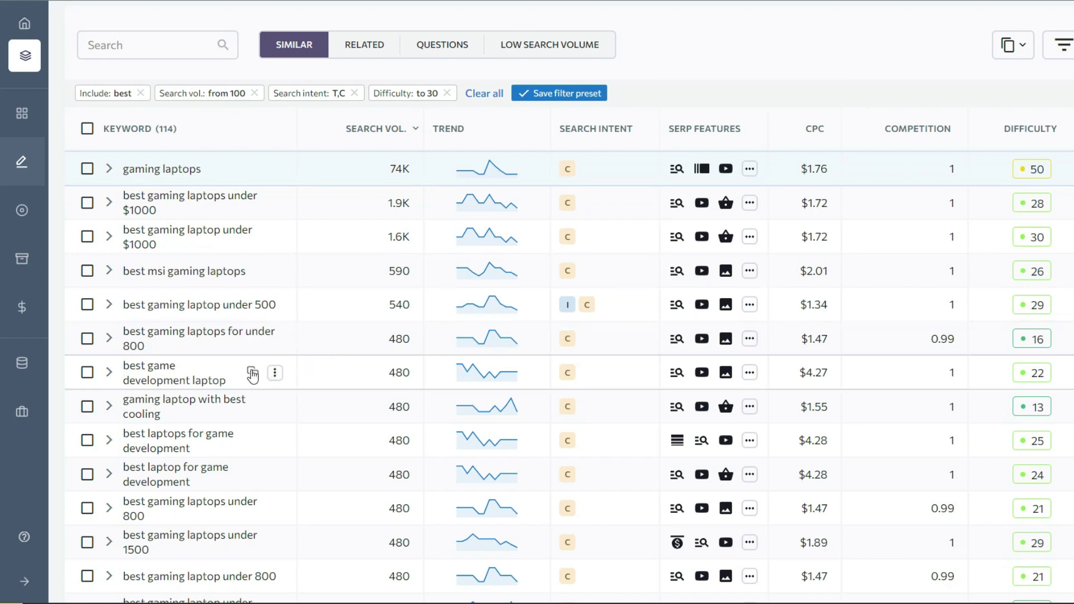
Search the copied game development laptop keyword on Google in a new tab.
left_click(251, 374)
key("ctrl+t")
key("ctrl+v")
key("Return")
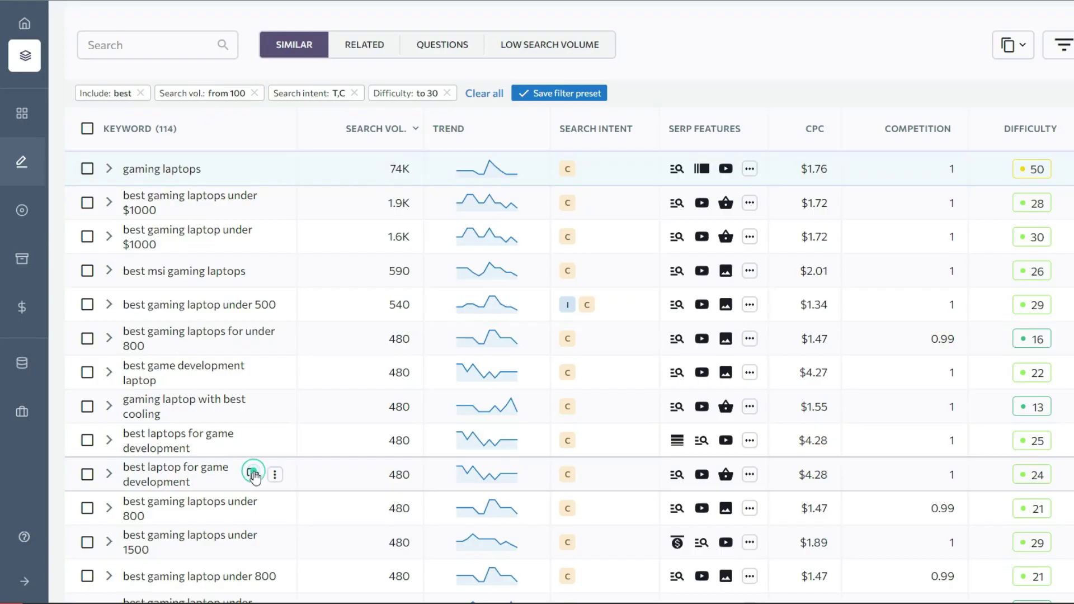
Search 'best laptop for game development' on Google in another new tab.
left_click(253, 475)
key("ctrl+t")
key("ctrl+v")
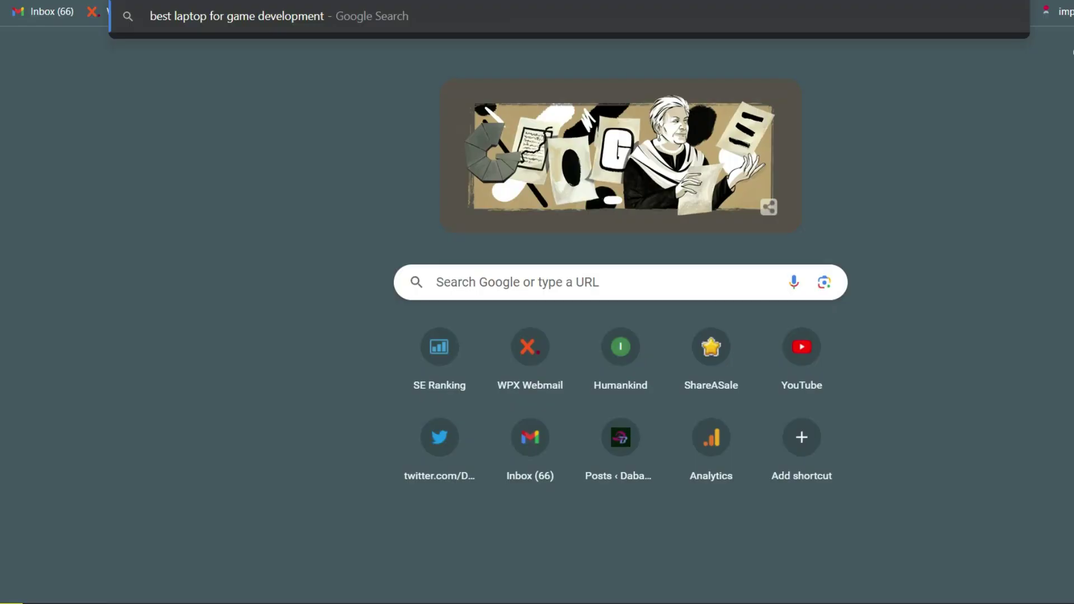
key("Return")
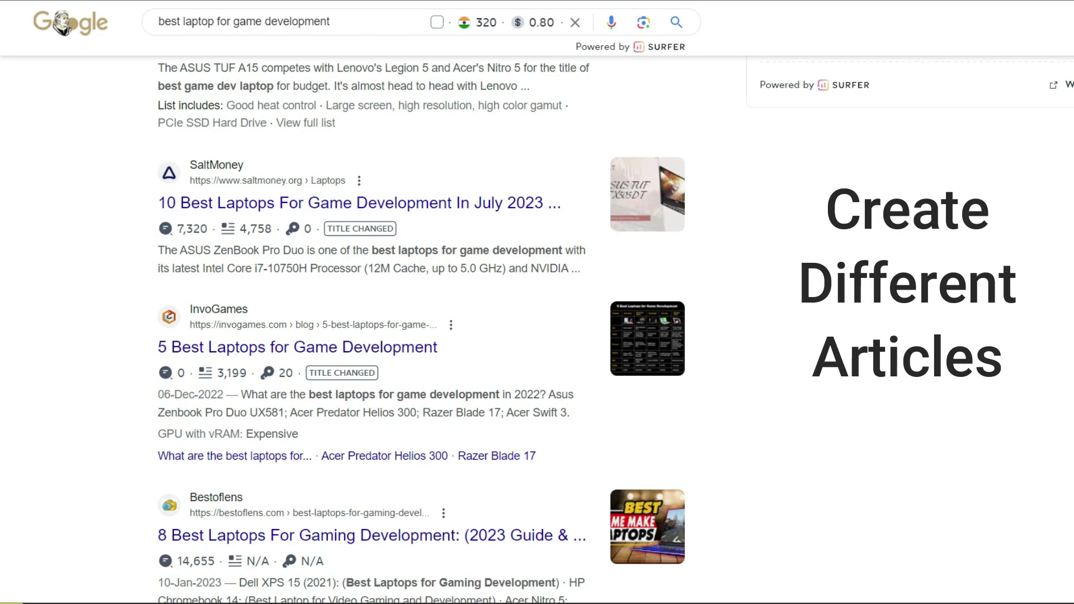
scroll(912, 553, "down", 2)
scroll(911, 552, "down", 2)
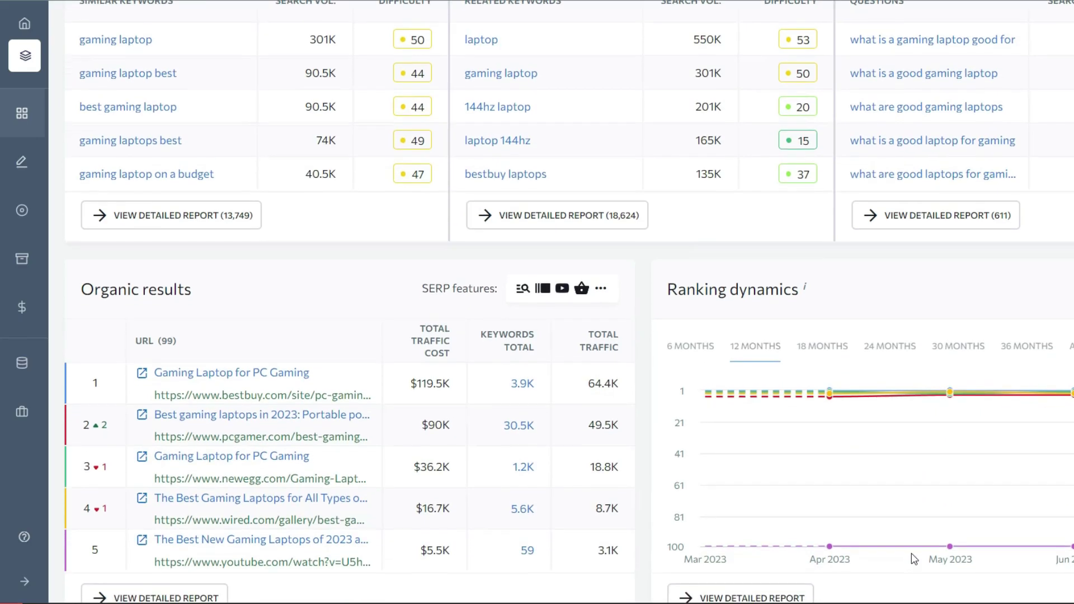
scroll(914, 559, "down", 1)
scroll(914, 559, "down", 1)
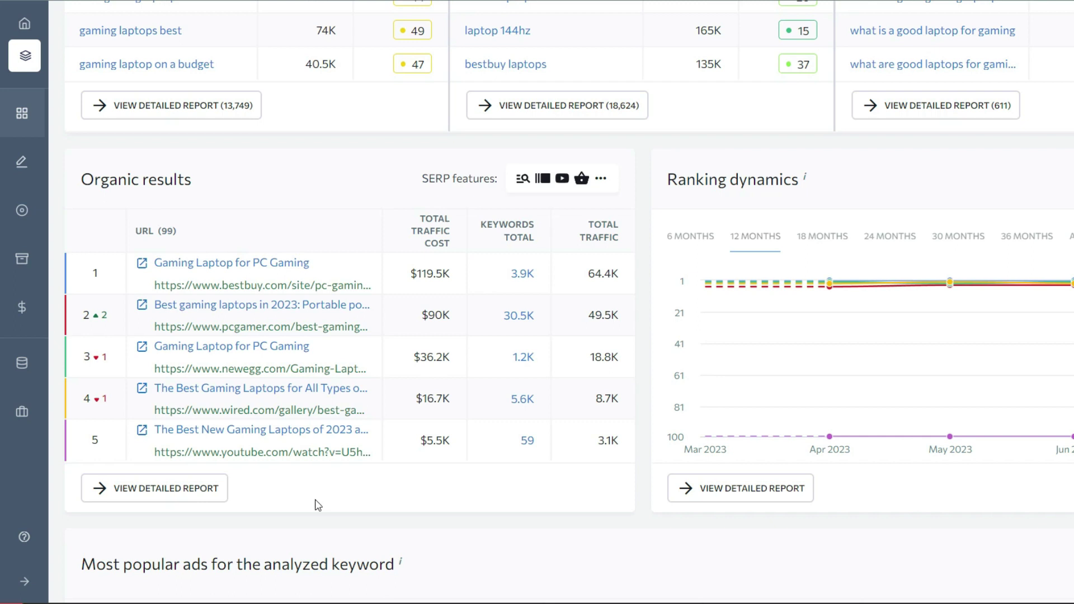
Show the detailed organic results report for 'gaming laptops'.
left_click(168, 500)
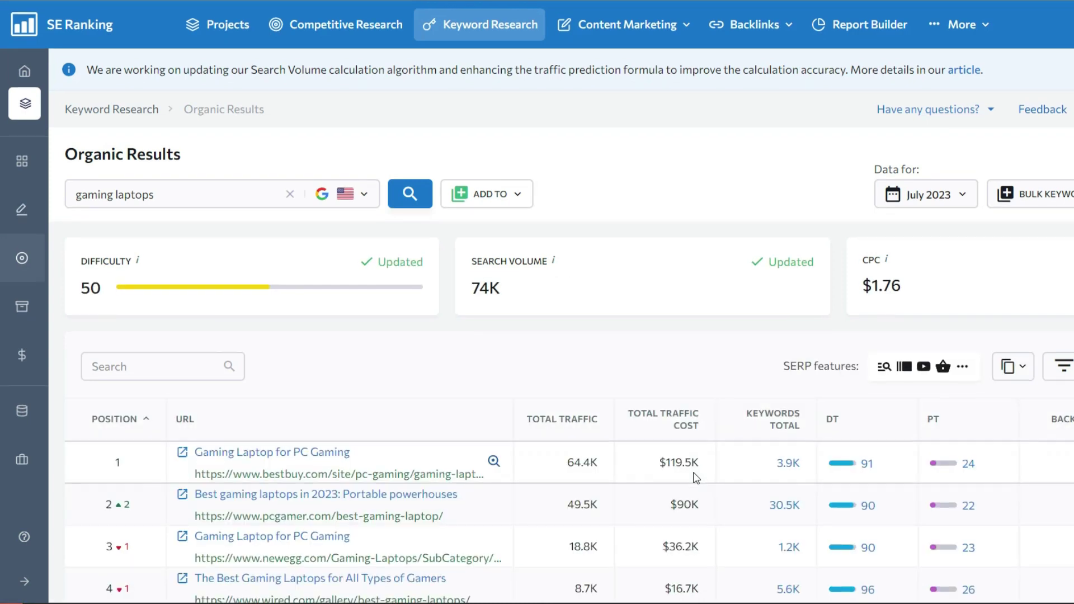
scroll(694, 479, "down", 1)
scroll(694, 479, "down", 1)
scroll(693, 478, "down", 2)
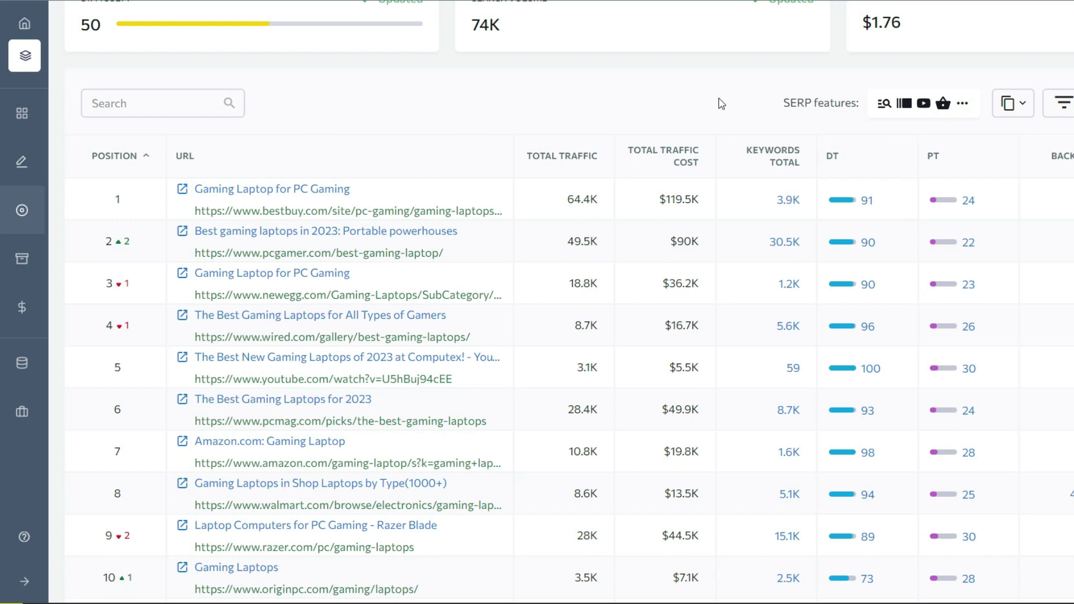
scroll(719, 103, "down", 1)
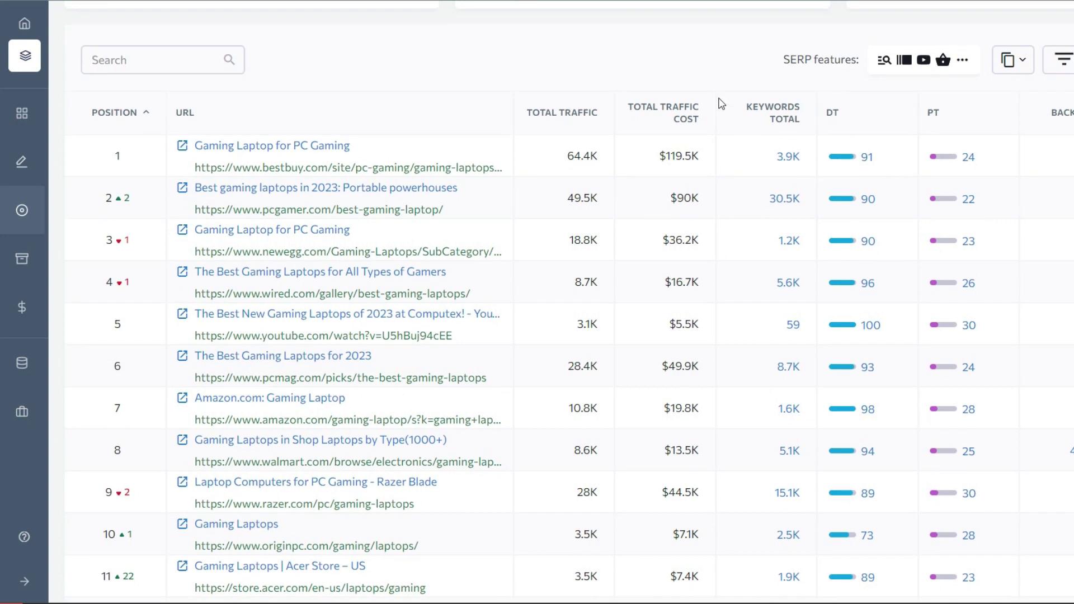
scroll(720, 103, "down", 1)
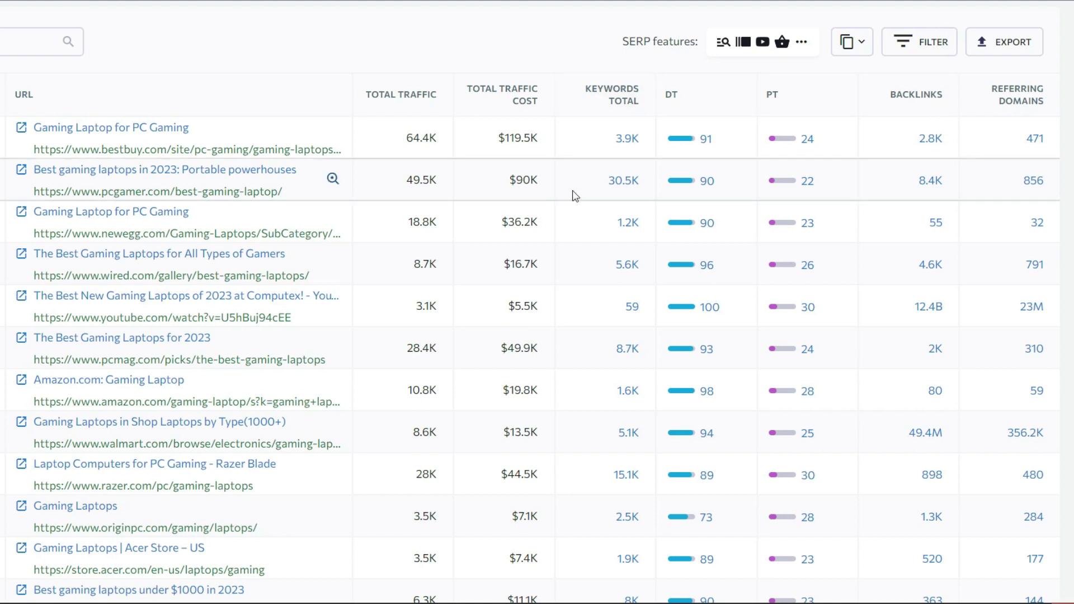
scroll(576, 258, "down", 2)
scroll(576, 259, "down", 1)
scroll(576, 258, "down", 1)
scroll(576, 259, "down", 1)
scroll(575, 258, "down", 1)
scroll(576, 258, "down", 1)
scroll(576, 259, "down", 1)
scroll(576, 259, "down", 1)
scroll(576, 258, "down", 2)
scroll(576, 259, "down", 1)
scroll(576, 259, "down", 2)
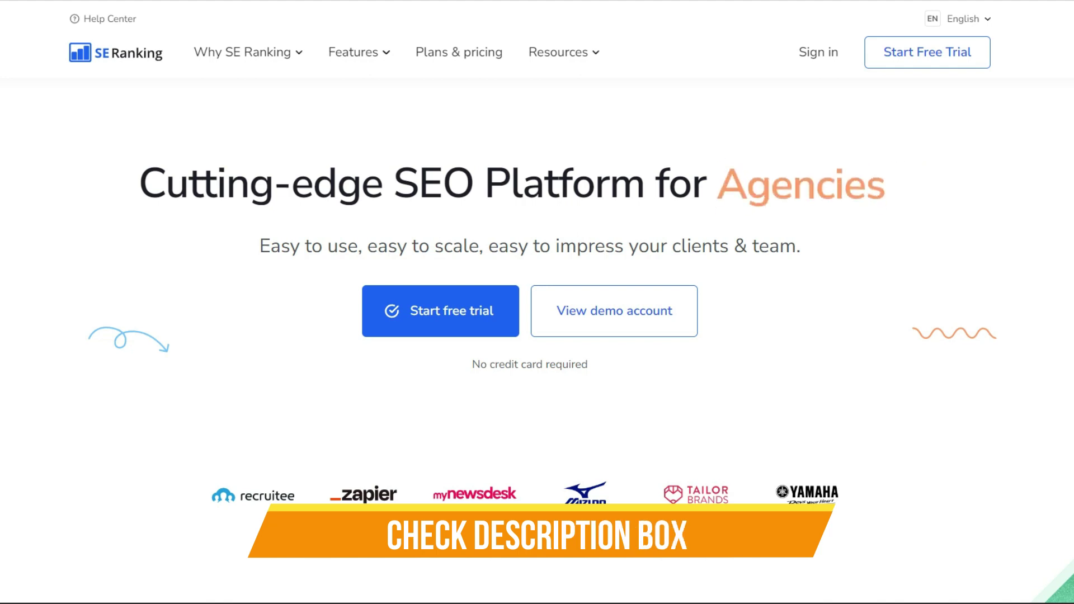
scroll(1011, 379, "down", 2)
scroll(1012, 378, "down", 1)
scroll(1012, 379, "down", 2)
scroll(1011, 379, "down", 1)
scroll(1012, 379, "down", 1)
scroll(1011, 378, "down", 1)
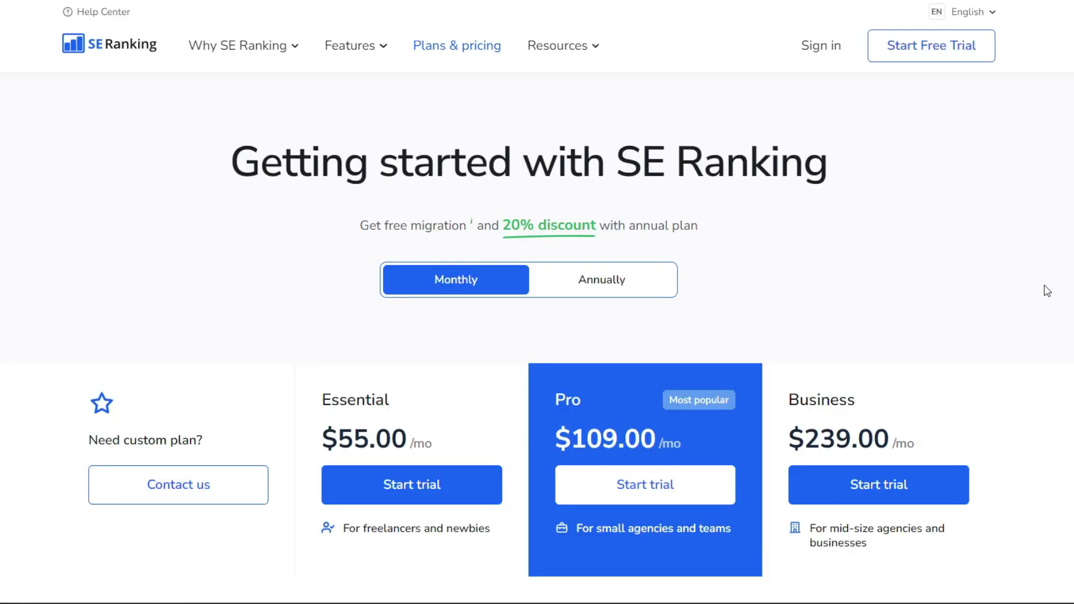